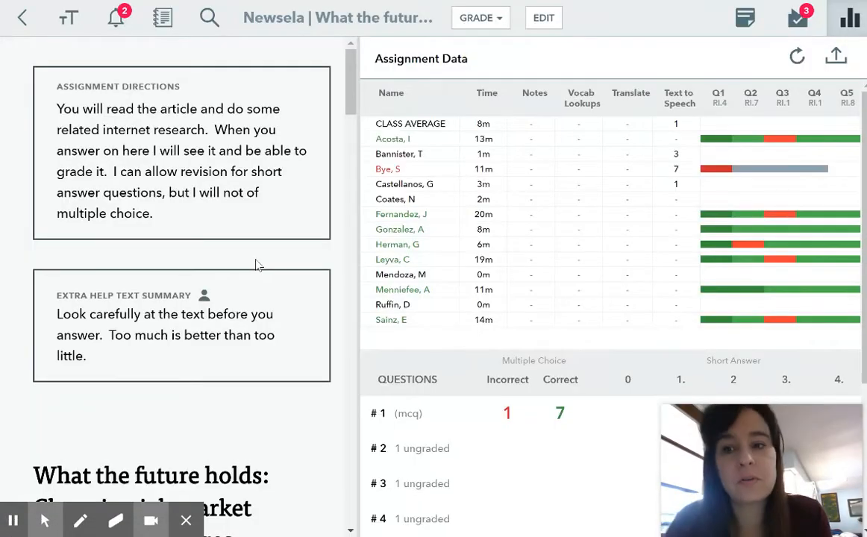
# Show the shared notes beside the article and read through it down to Questions 2 and 3
pyautogui.click(749, 22)
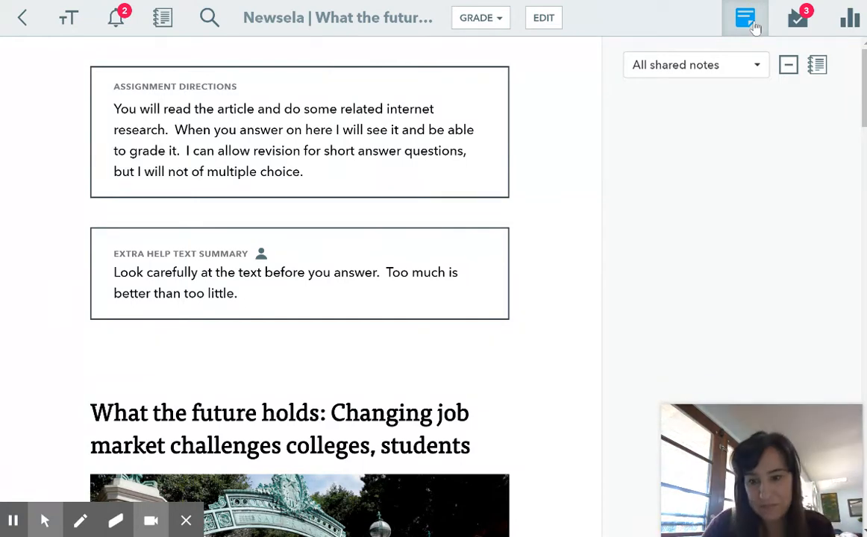
pyautogui.scroll(-8, 373, 198)
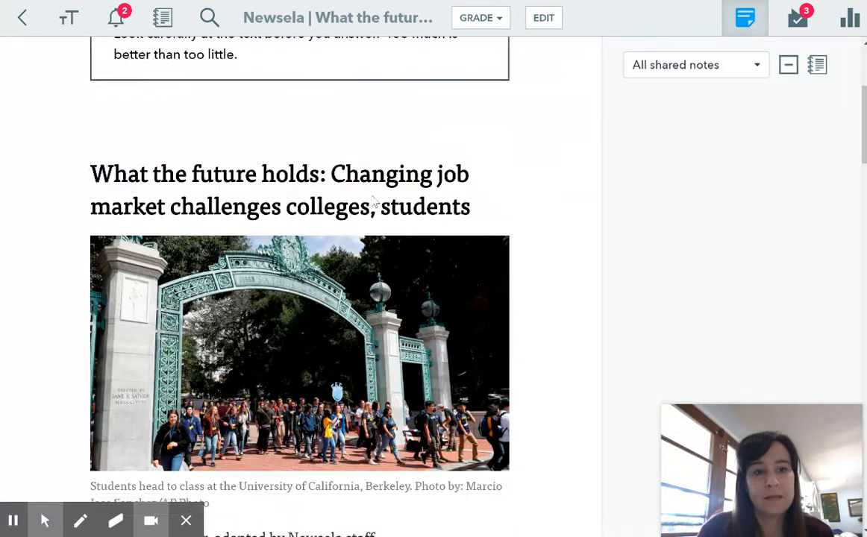
pyautogui.scroll(-8, 373, 195)
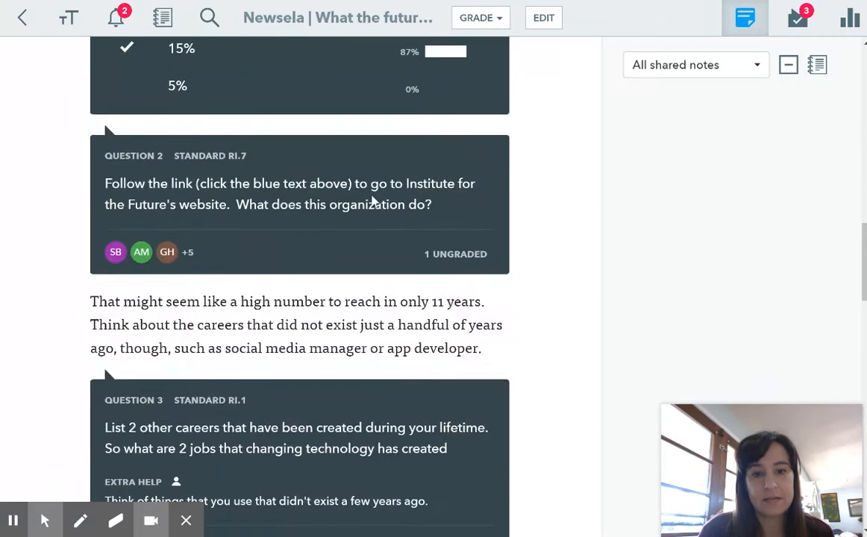
pyautogui.scroll(2, 373, 201)
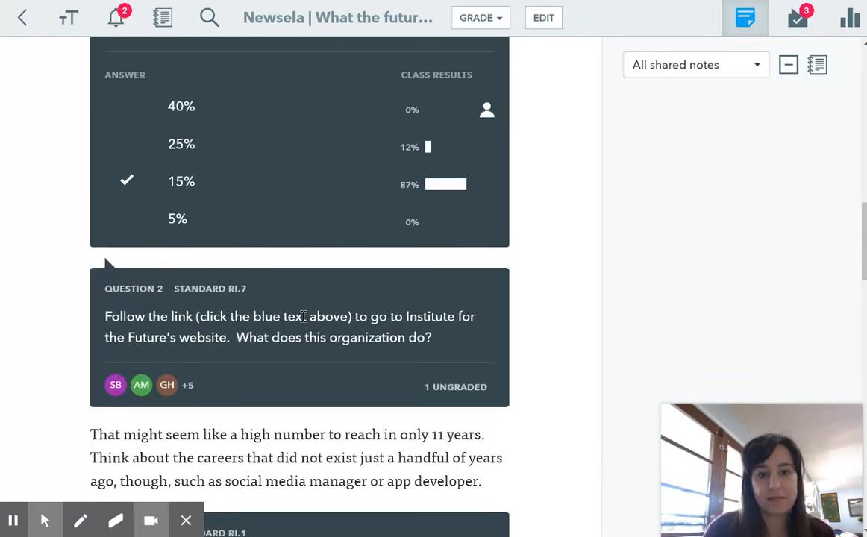
pyautogui.scroll(-3, 304, 315)
pyautogui.scroll(1, 304, 316)
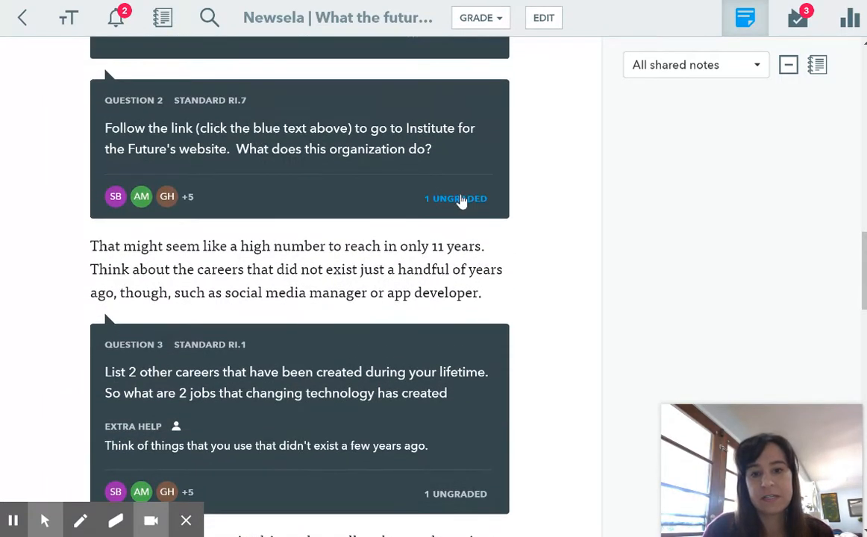
# Score the ungraded Question 2 response 0 and leave the feedback "You need a real answer"
pyautogui.click(798, 17)
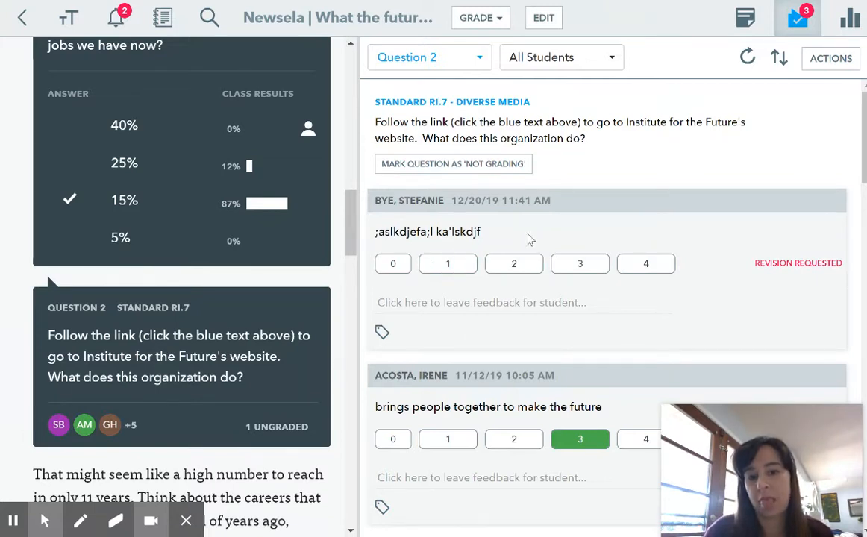
pyautogui.click(400, 270)
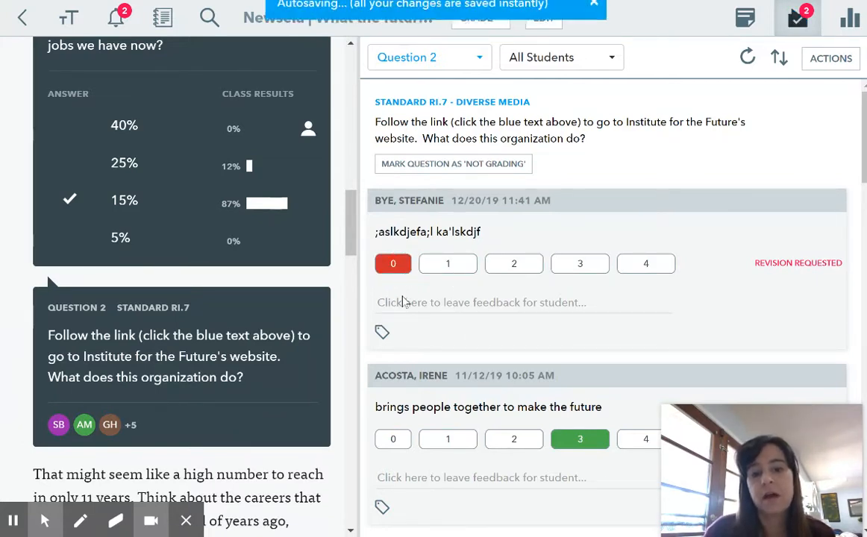
pyautogui.click(429, 310)
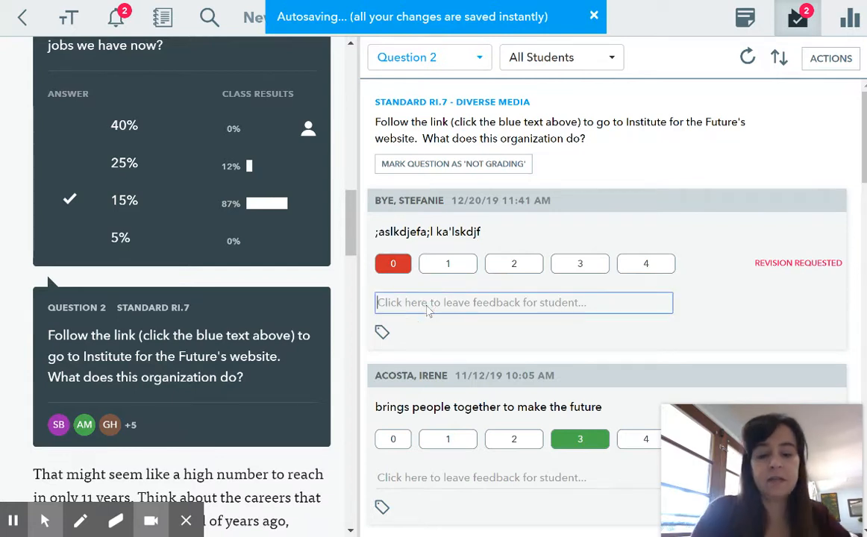
pyautogui.write('YOu')
pyautogui.press('BackSpace')
pyautogui.press('BackSpace')
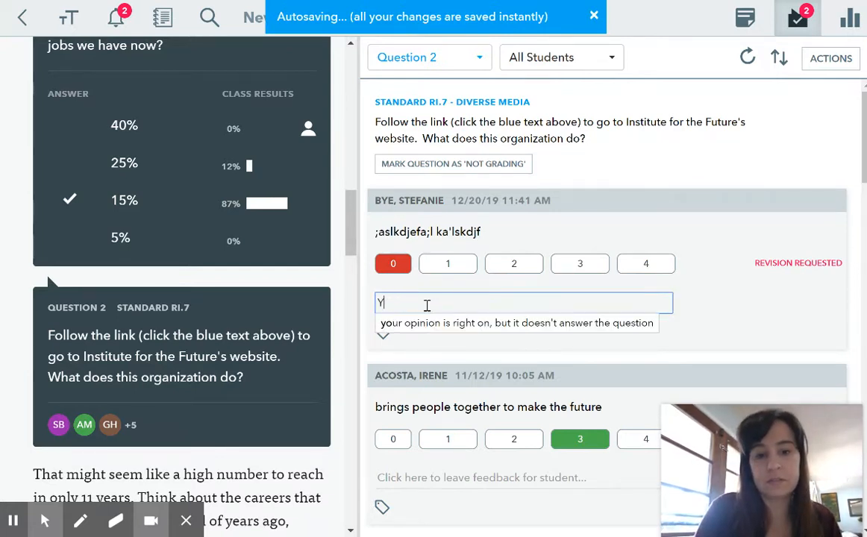
pyautogui.write('ou need')
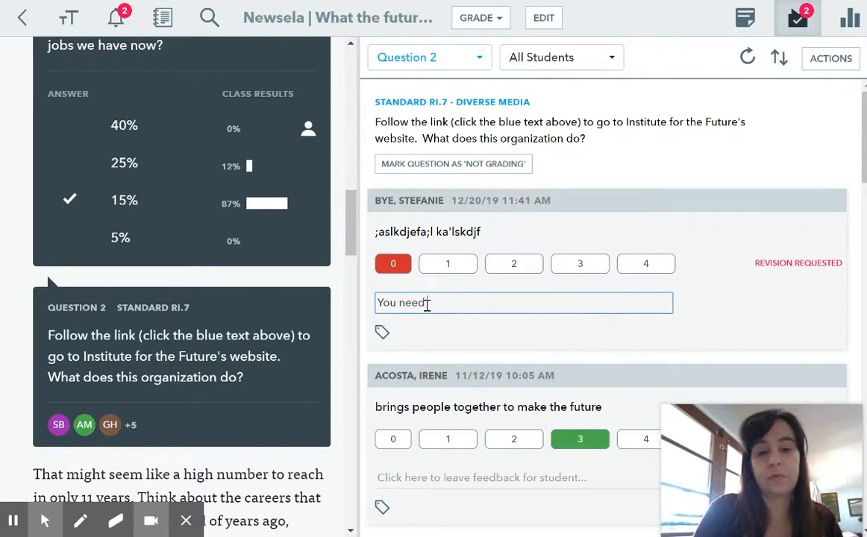
pyautogui.write(' a real answer')
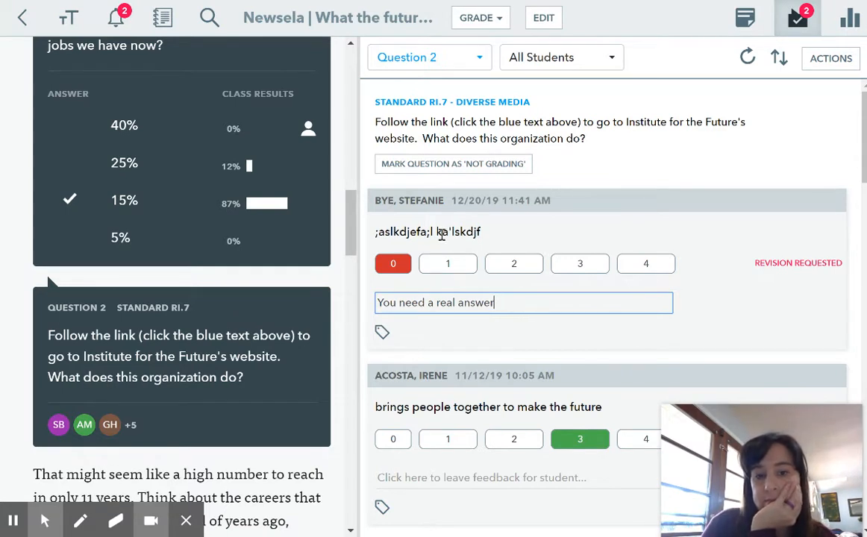
# Send the zero-scored Question 2 response back for revision and return to the class's assignments
pyautogui.click(778, 267)
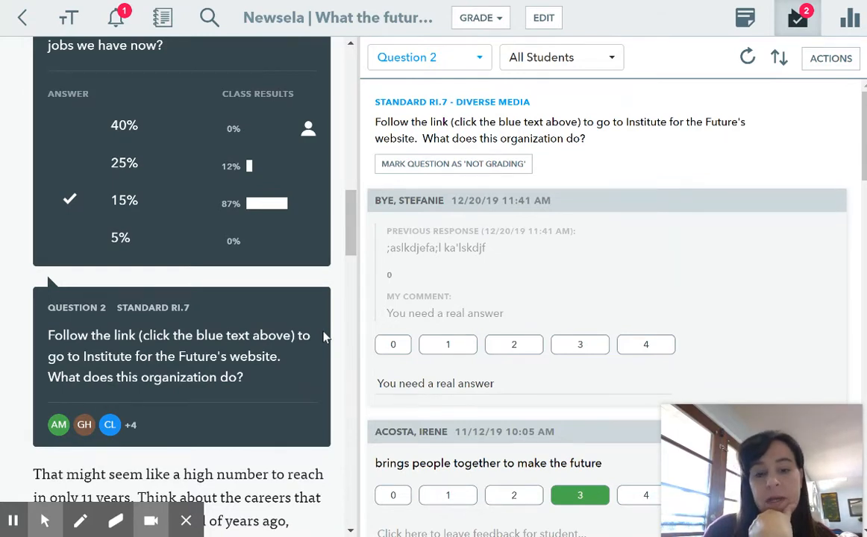
pyautogui.click(448, 344)
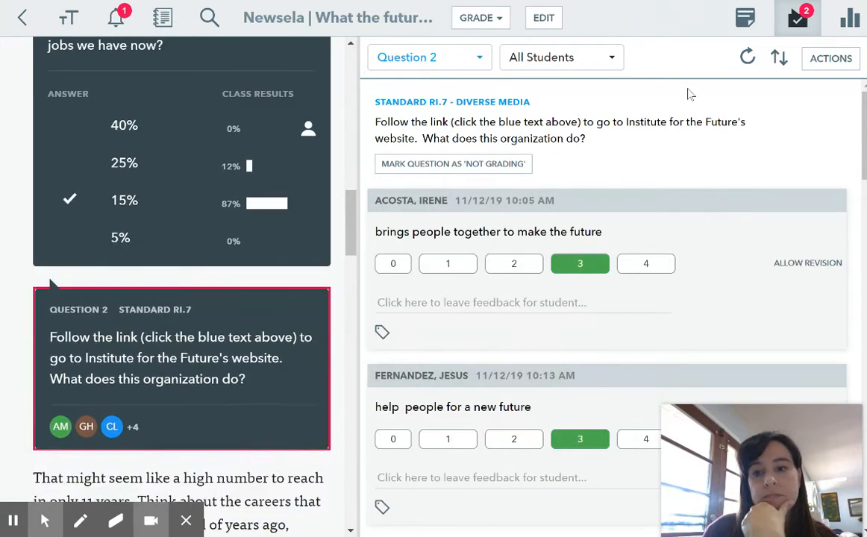
pyautogui.click(480, 58)
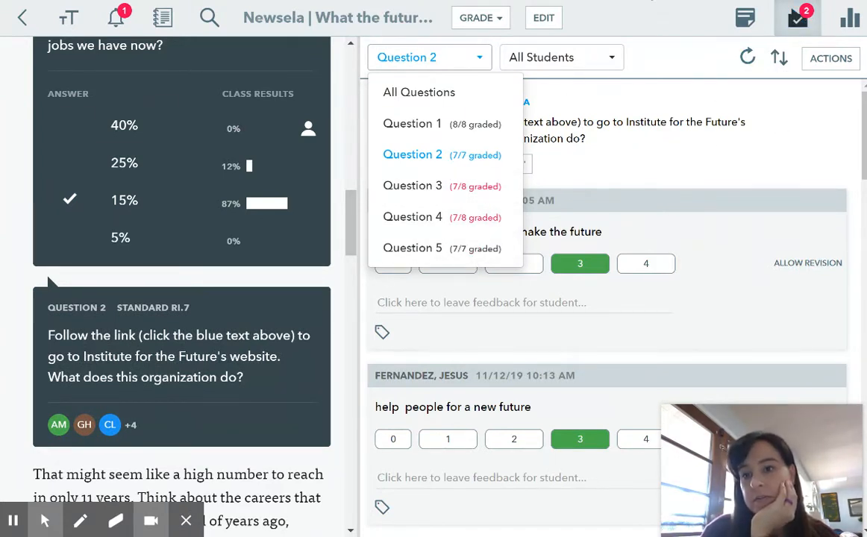
pyautogui.click(22, 18)
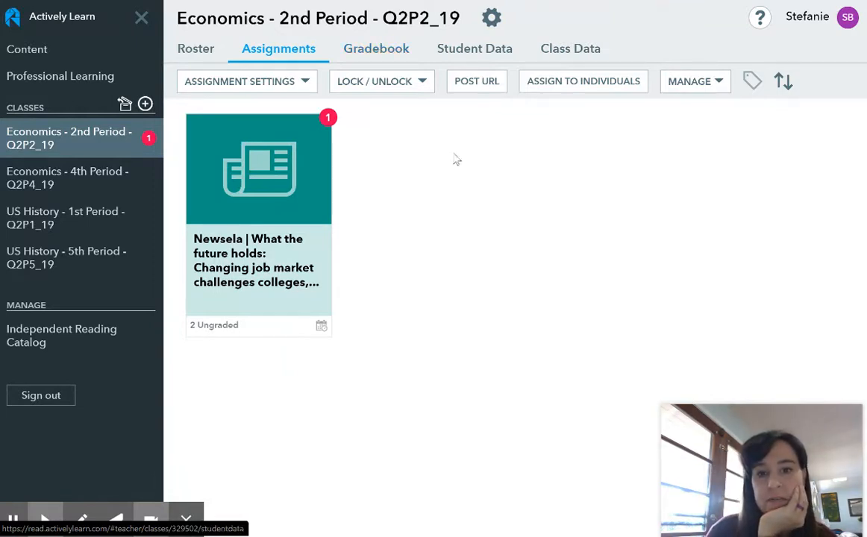
pyautogui.click(304, 86)
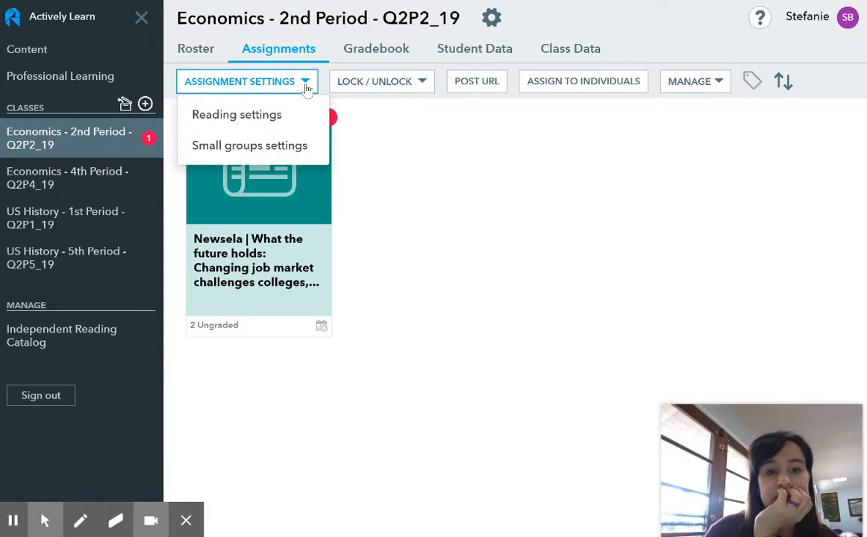
pyautogui.click(262, 119)
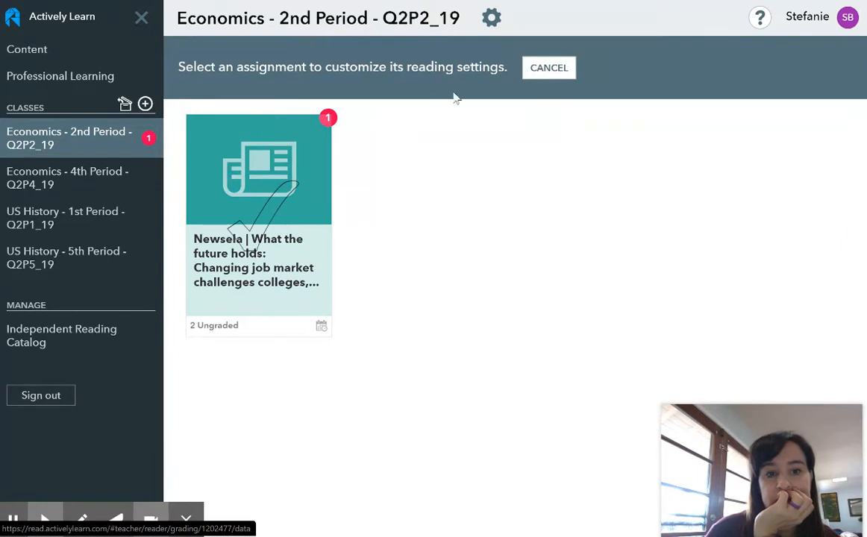
pyautogui.click(549, 68)
# Open the class reading settings and try the option to see classmates' responses after answering questions
pyautogui.click(491, 17)
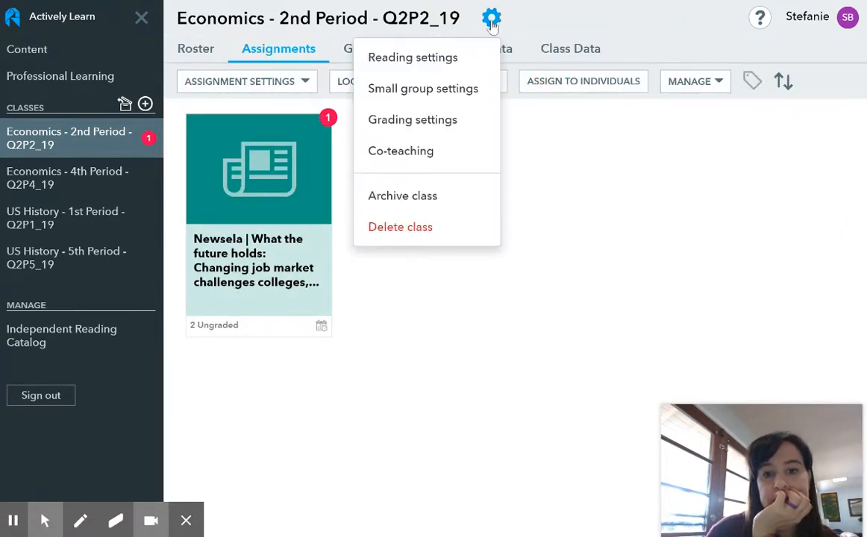
pyautogui.click(433, 68)
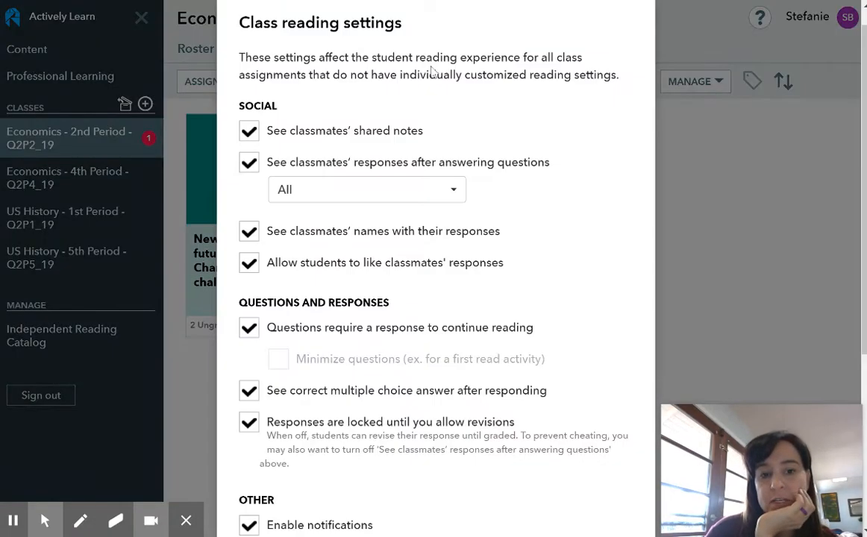
pyautogui.scroll(1, 348, 116)
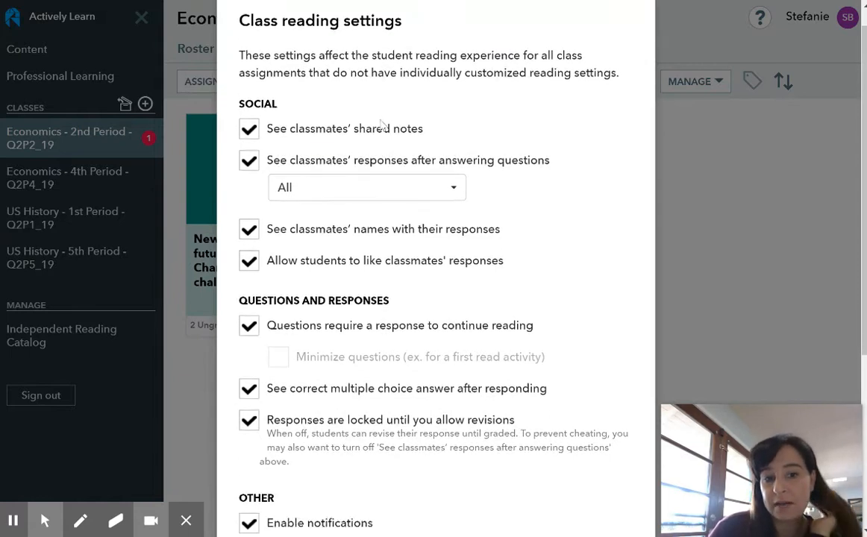
pyautogui.scroll(-2, 380, 126)
pyautogui.scroll(1, 321, 111)
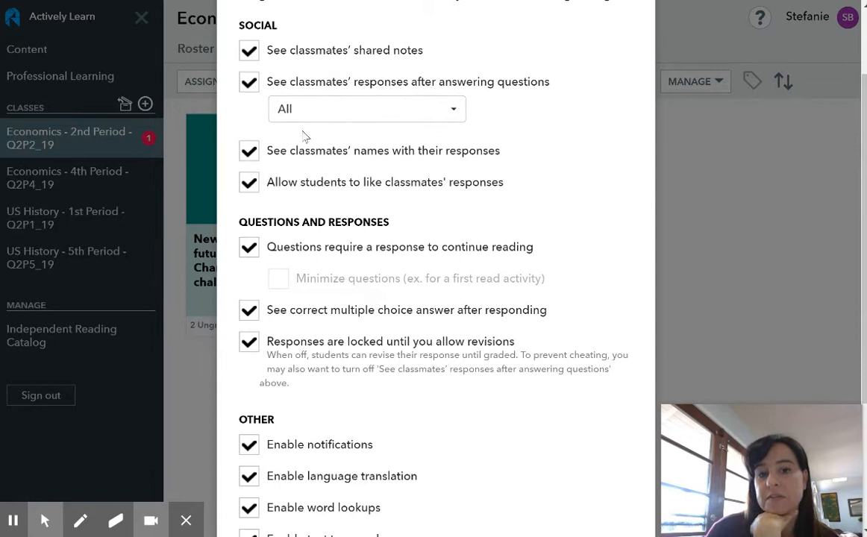
pyautogui.click(249, 83)
pyautogui.click(250, 84)
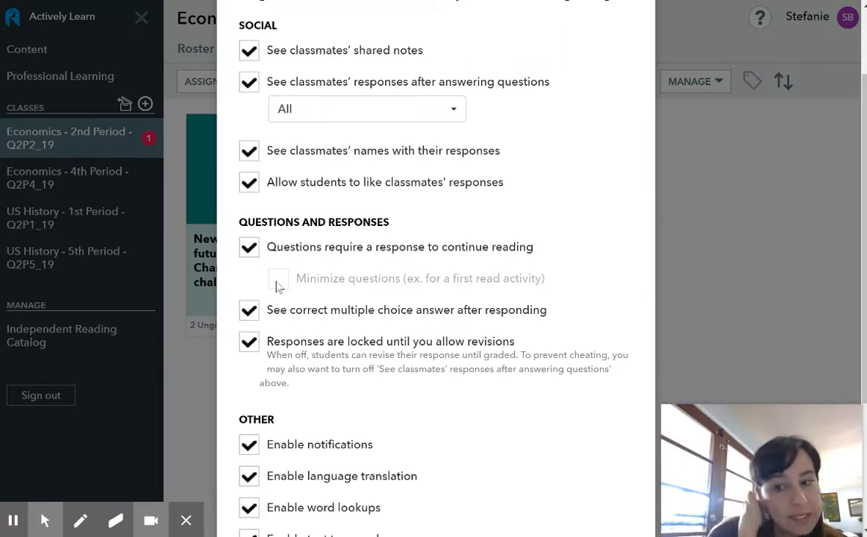
# Turn off requiring a response to continue reading and try the Minimize questions option
pyautogui.click(247, 250)
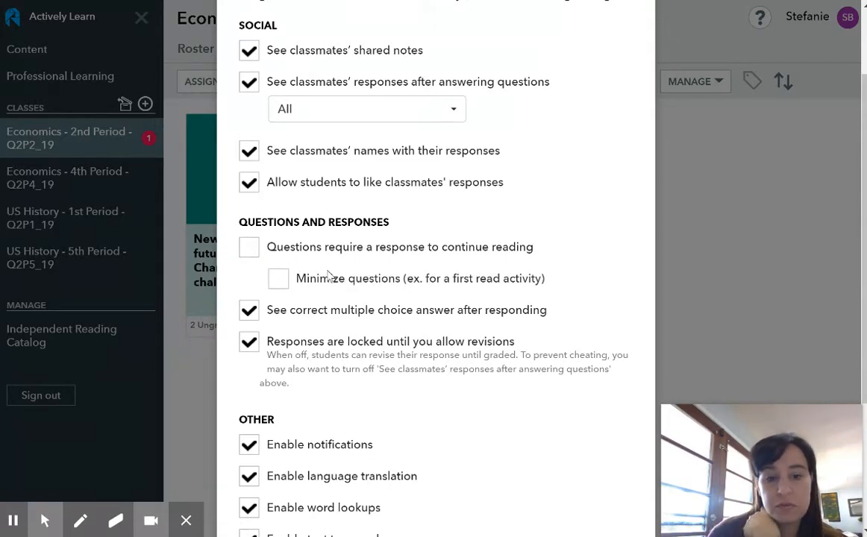
pyautogui.click(284, 282)
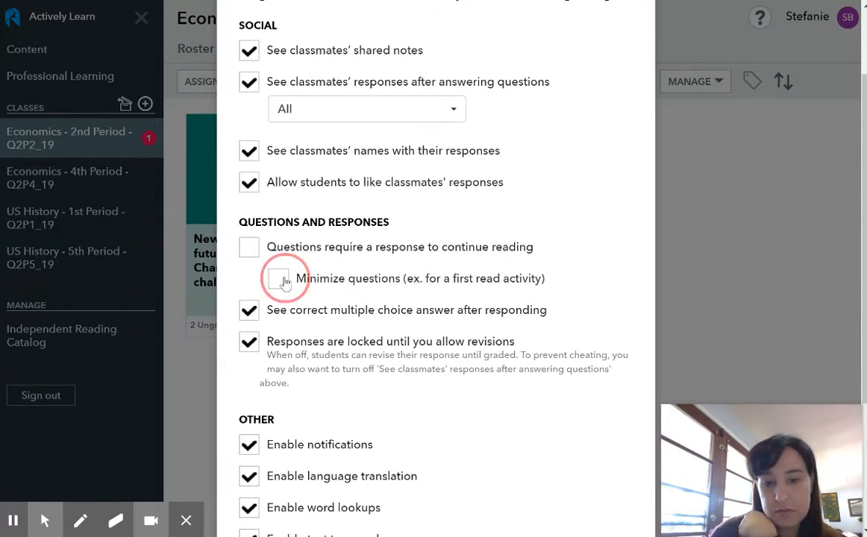
pyautogui.click(283, 281)
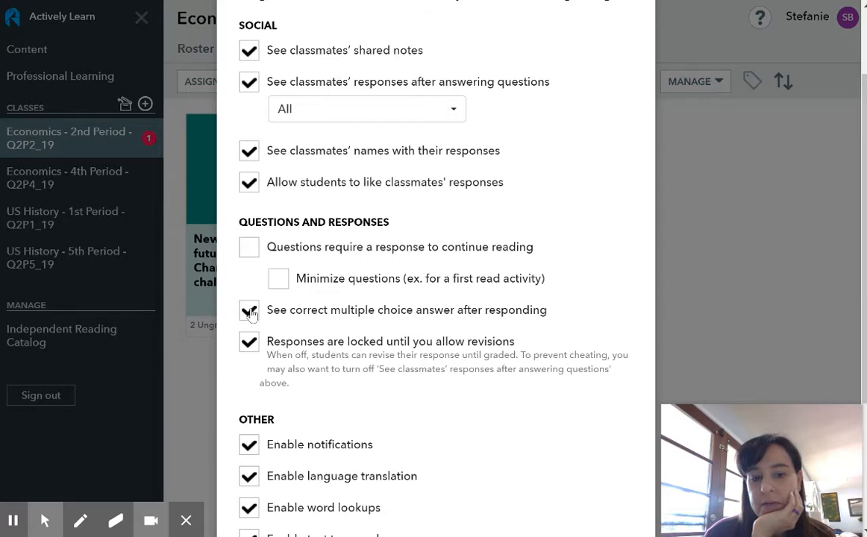
# Examine the revision locking, notification, translation and text-to-speech options in the class reading settings, and discard the changes
pyautogui.scroll(-5, 302, 370)
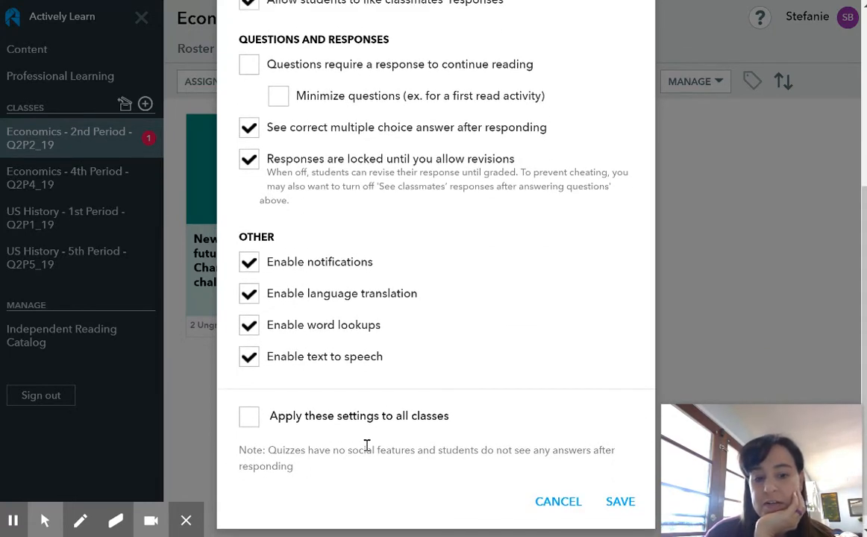
pyautogui.scroll(1, 366, 447)
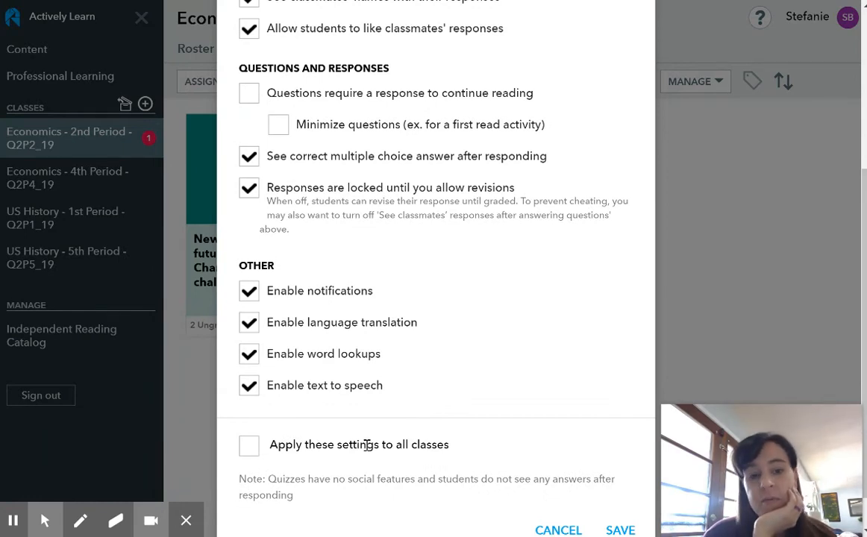
pyautogui.scroll(2, 366, 447)
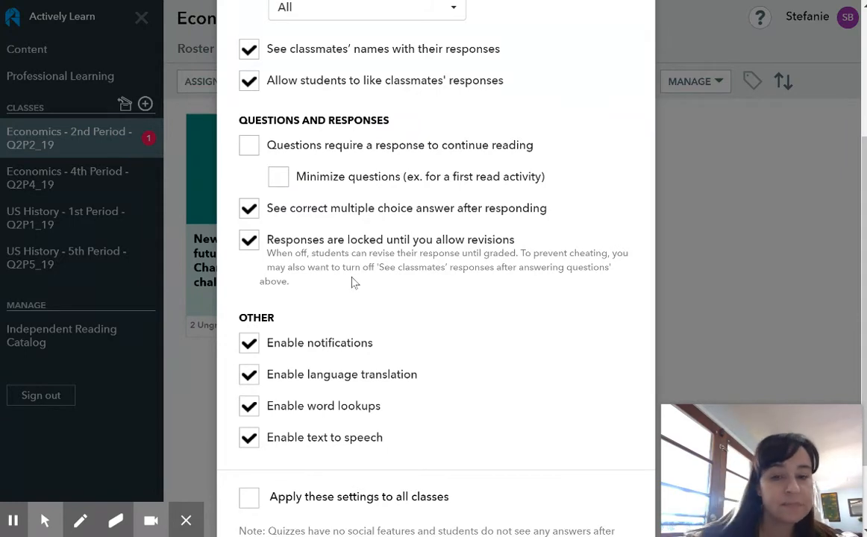
pyautogui.scroll(5, 326, 190)
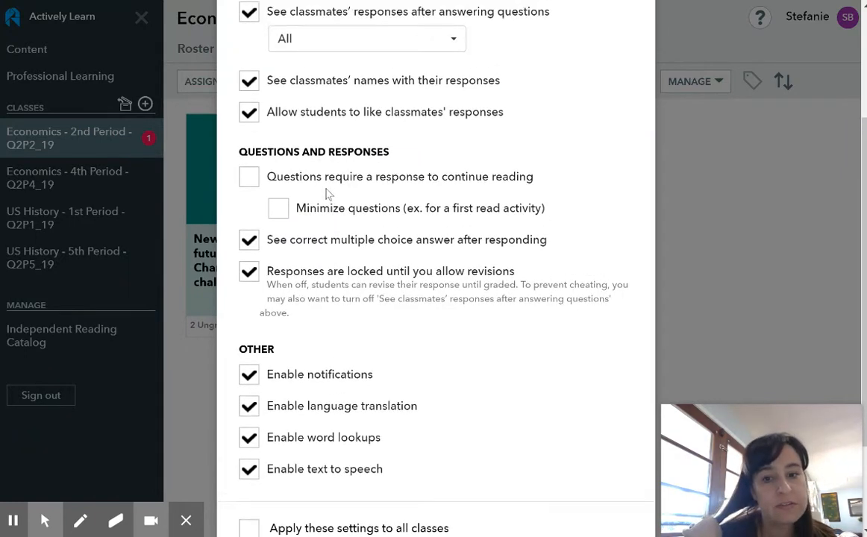
pyautogui.scroll(-1, 326, 190)
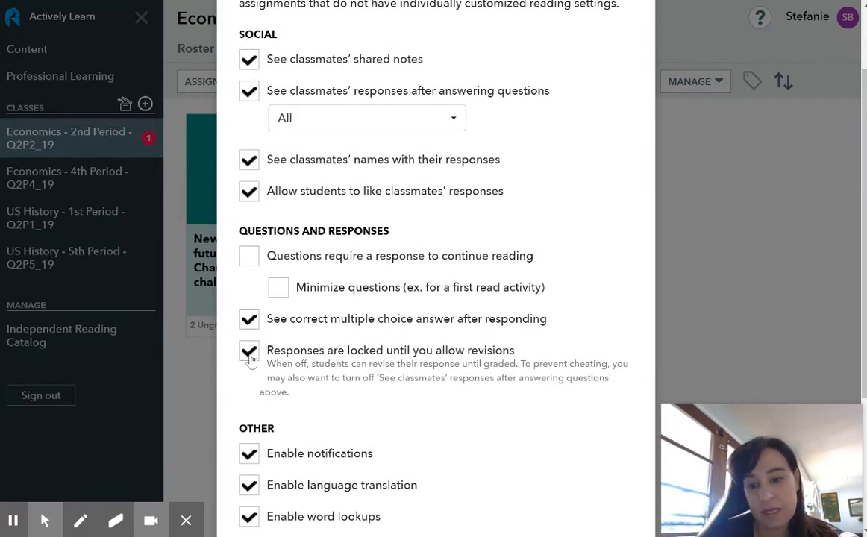
pyautogui.scroll(3, 286, 277)
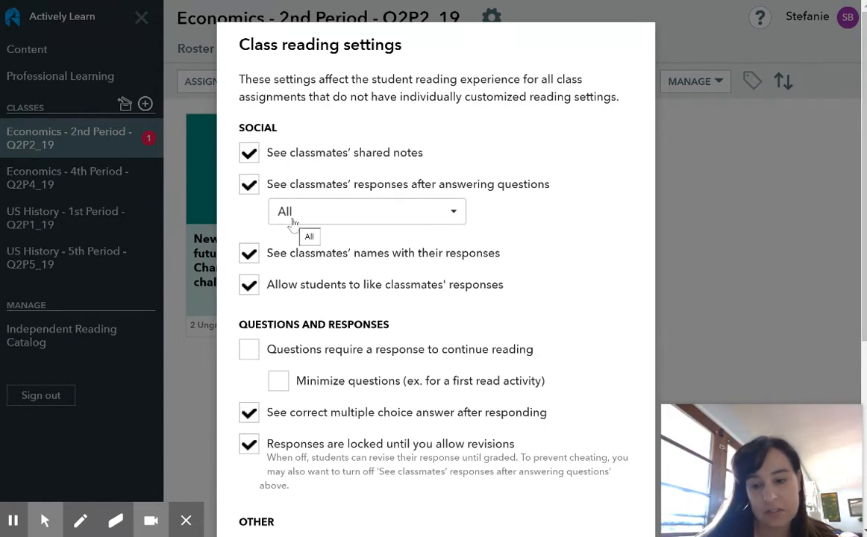
pyautogui.scroll(-4, 397, 303)
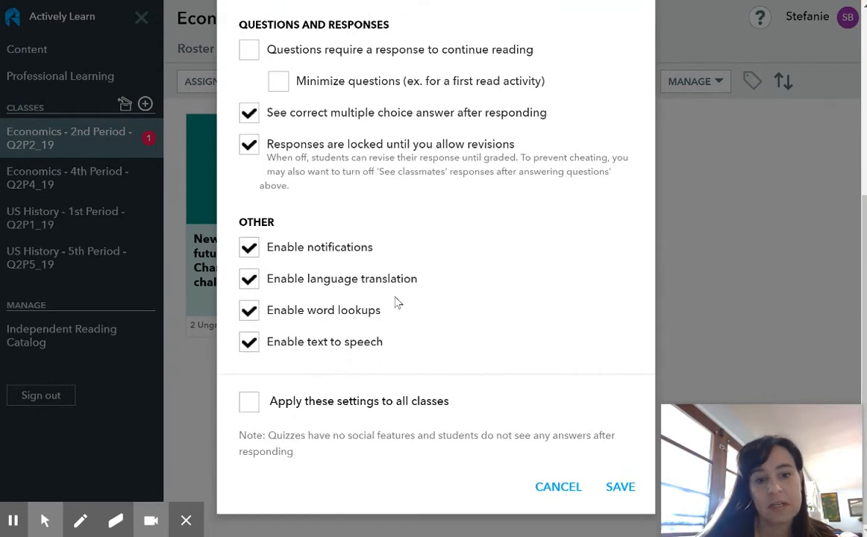
pyautogui.scroll(4, 397, 302)
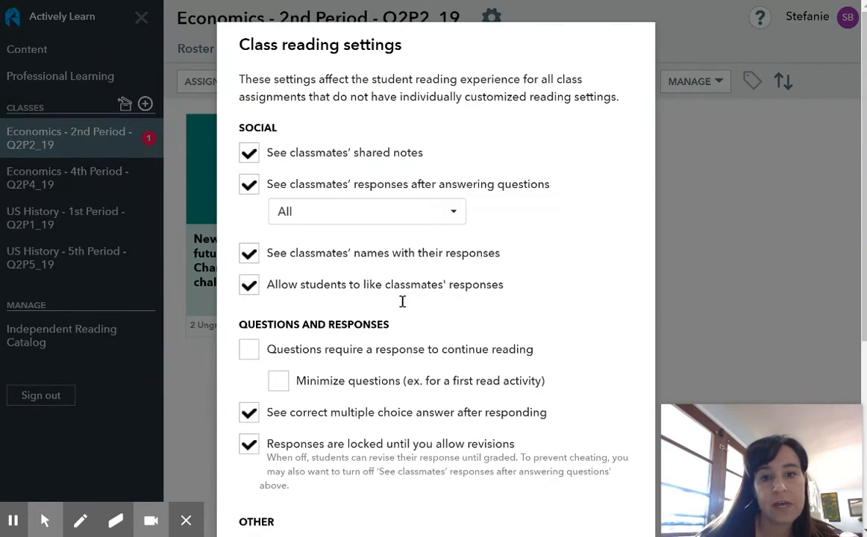
pyautogui.scroll(-4, 403, 306)
pyautogui.click(557, 488)
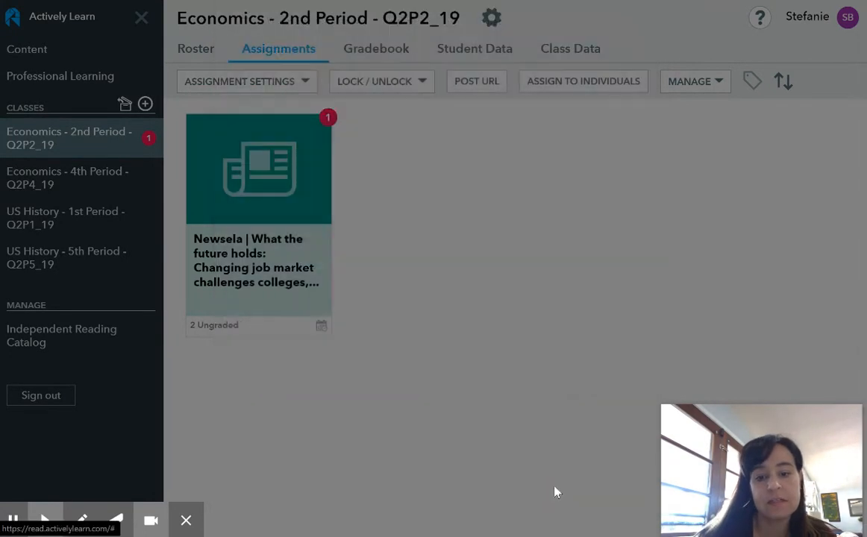
# Examine the class's small group settings and the group choices for a student, and leave them without saving
pyautogui.click(491, 17)
pyautogui.click(403, 87)
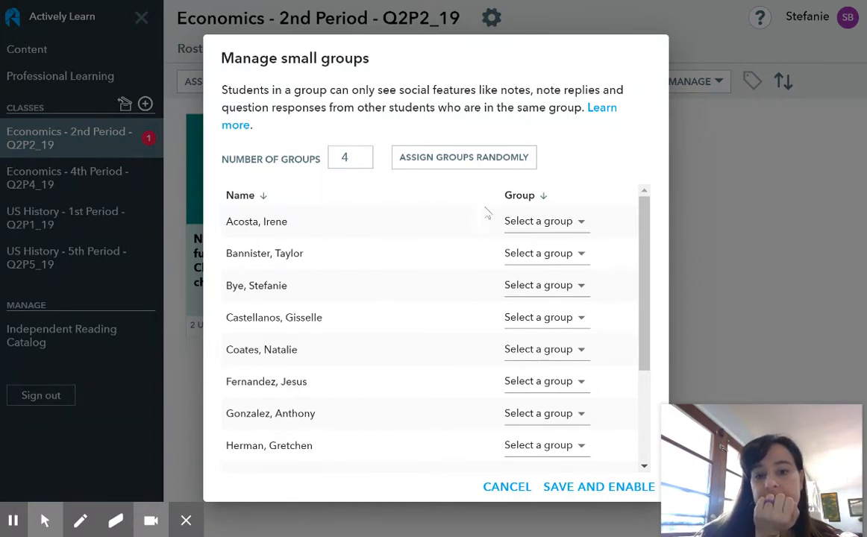
pyautogui.click(582, 223)
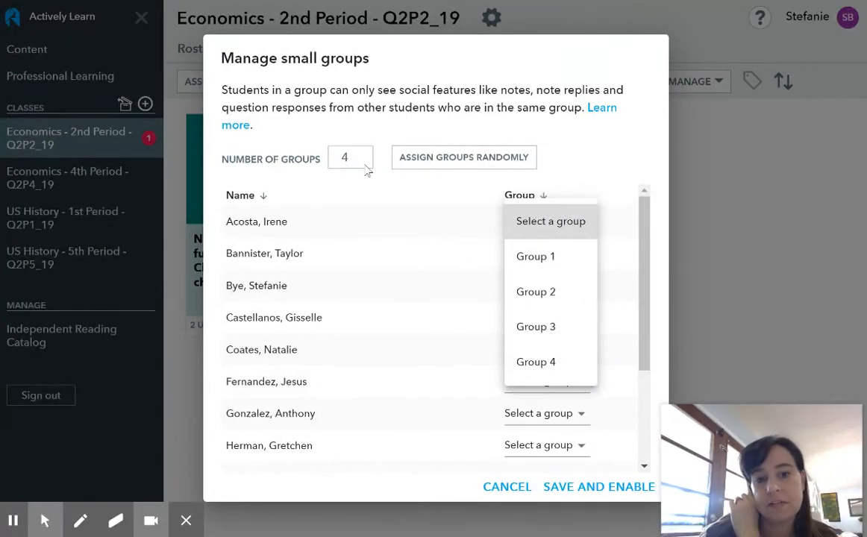
pyautogui.click(417, 220)
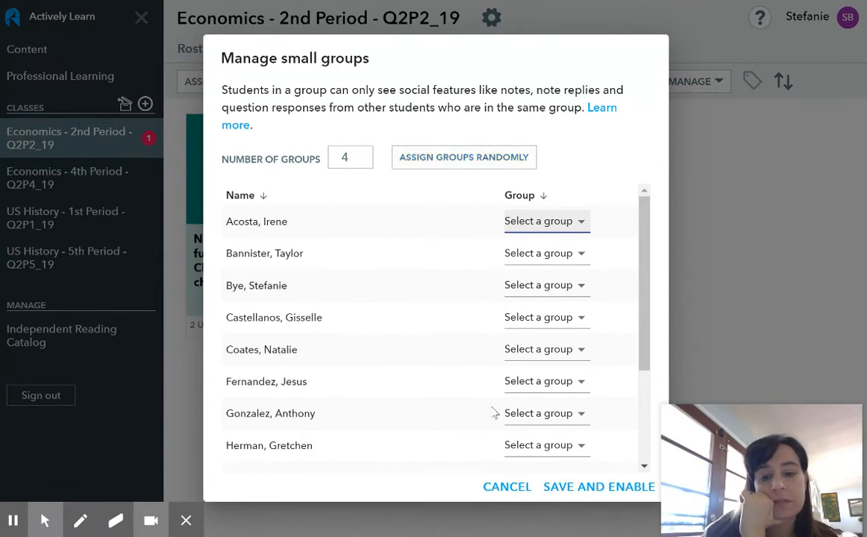
pyautogui.click(503, 486)
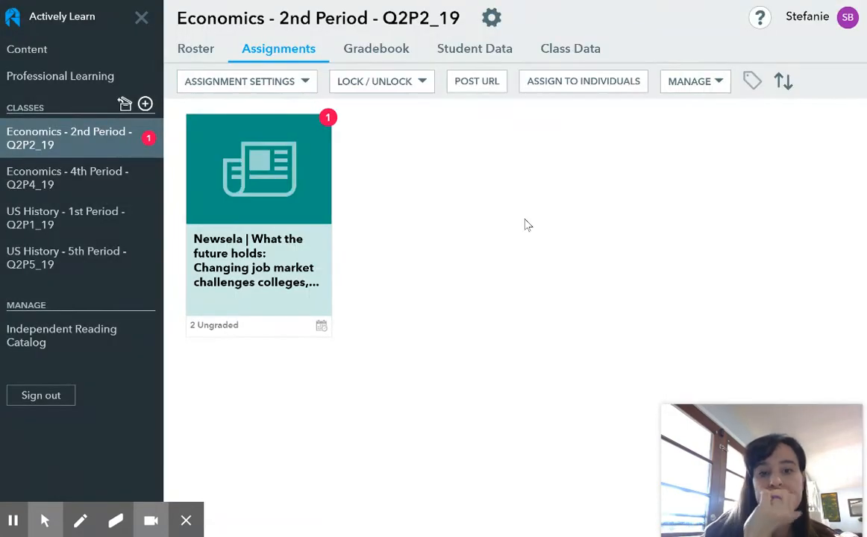
# Open the class grading settings and try the Zero, Incomplete, Basic, Proficient, Advanced labels for short answer grades
pyautogui.click(493, 18)
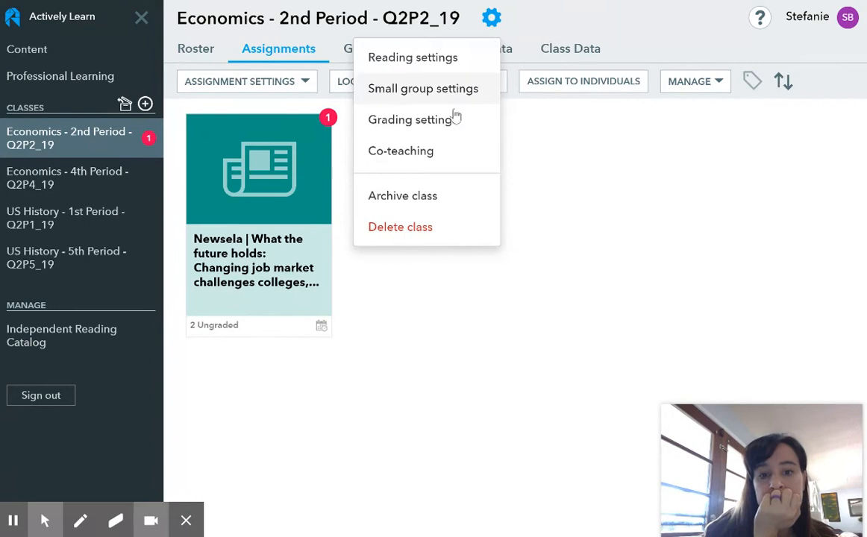
pyautogui.click(445, 131)
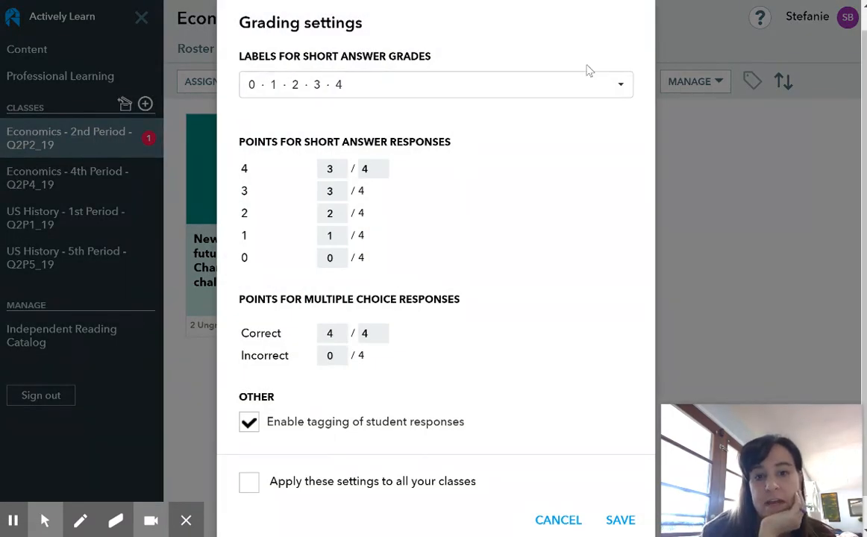
pyautogui.click(624, 89)
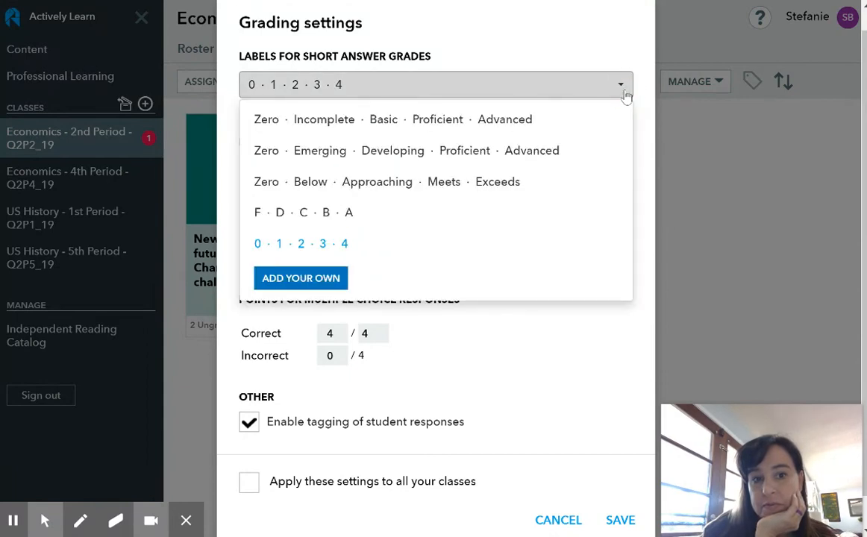
pyautogui.click(498, 124)
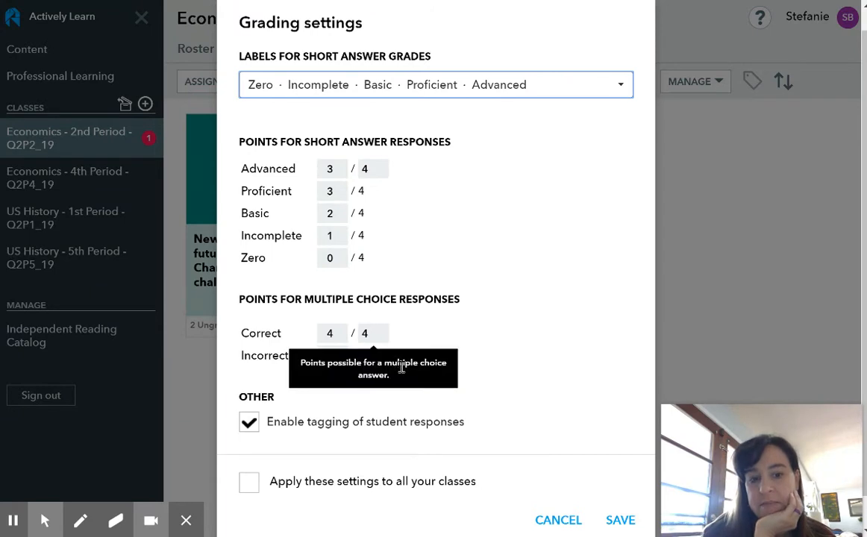
pyautogui.scroll(-2, 401, 373)
pyautogui.scroll(2, 403, 374)
pyautogui.scroll(1, 403, 373)
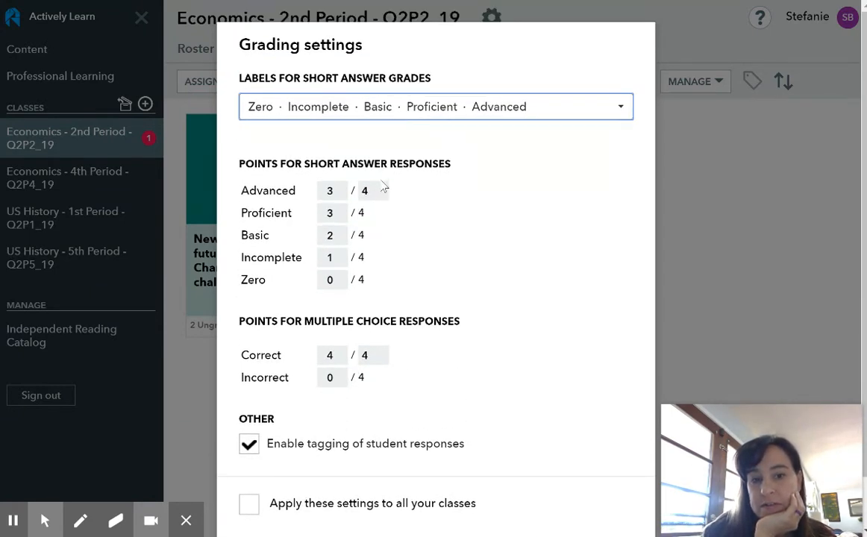
# Try raising the points possible for a short answer to 10
pyautogui.click(381, 190)
pyautogui.click(381, 189)
pyautogui.click(381, 189)
pyautogui.click(381, 189)
pyautogui.click(380, 189)
pyautogui.click(381, 189)
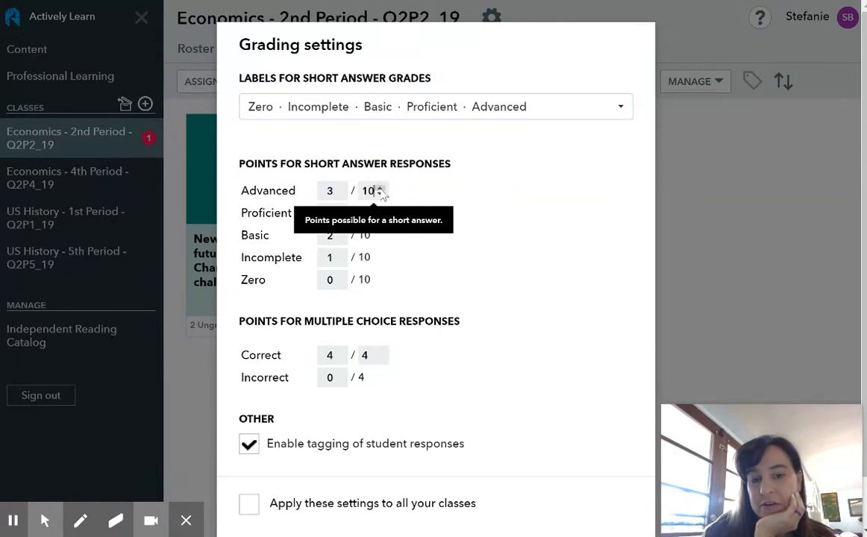
# Lower the points possible for a short answer back to 4
pyautogui.click(380, 193)
pyautogui.click(381, 194)
pyautogui.click(381, 193)
pyautogui.click(381, 194)
pyautogui.click(381, 193)
pyautogui.click(381, 193)
pyautogui.click(381, 193)
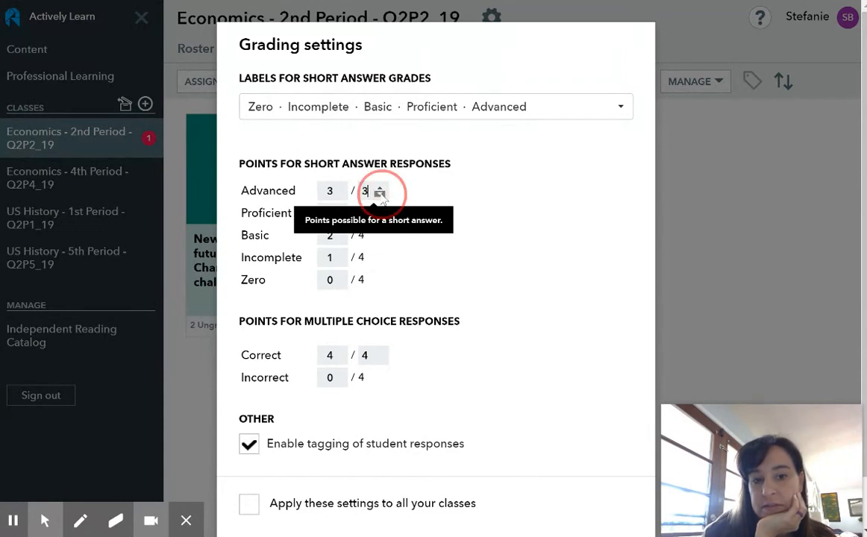
pyautogui.click(430, 244)
pyautogui.click(380, 189)
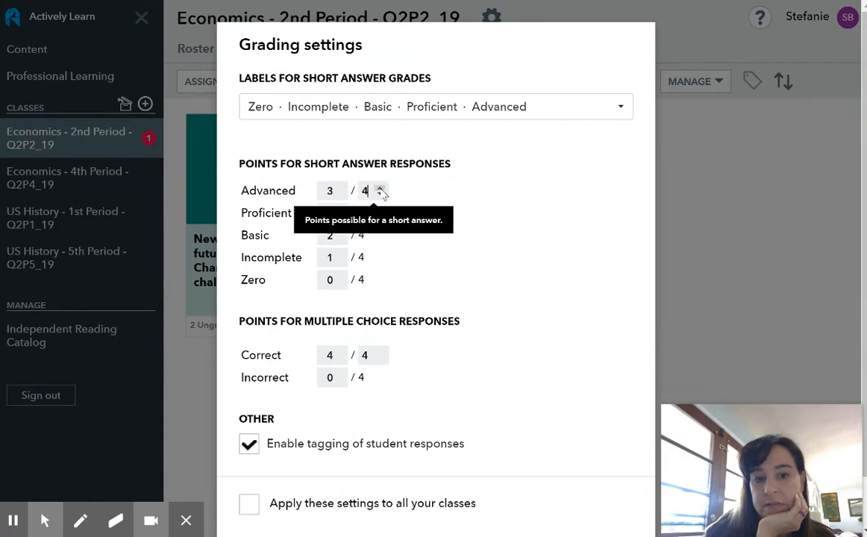
# Try 4 points for the Advanced short answer grade, and discard the grading settings changes
pyautogui.click(336, 189)
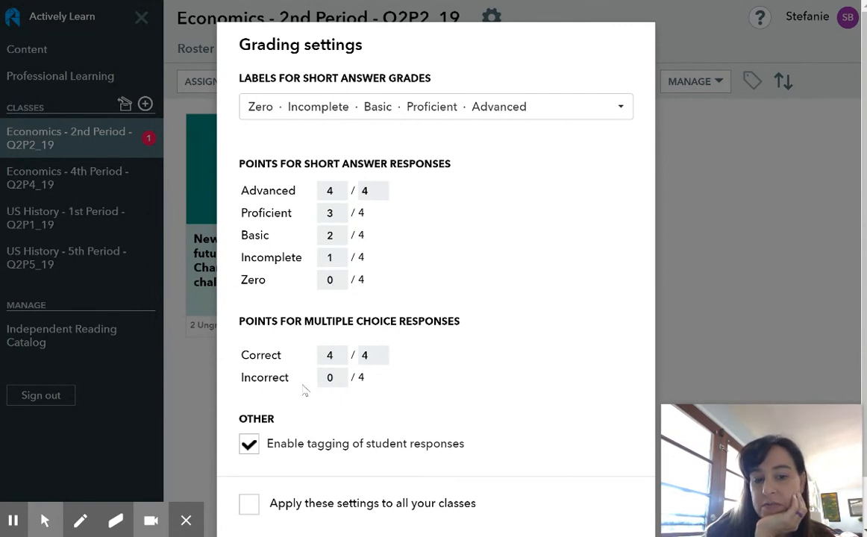
pyautogui.scroll(-1, 429, 439)
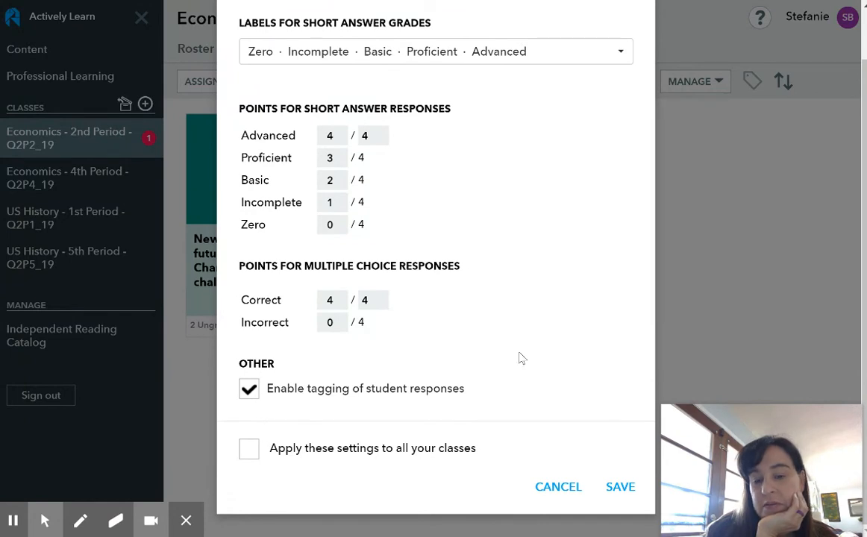
pyautogui.click(552, 487)
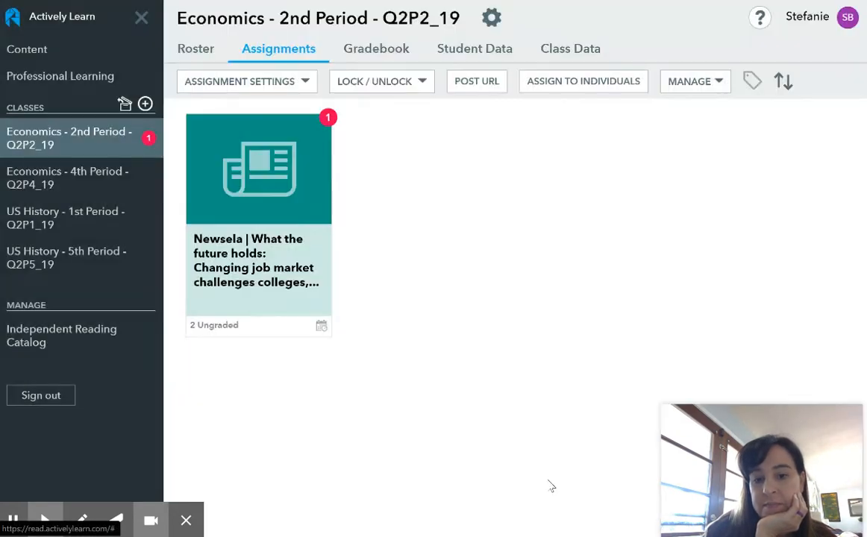
# Examine the class's co-teaching, archive and delete options without choosing one
pyautogui.click(491, 21)
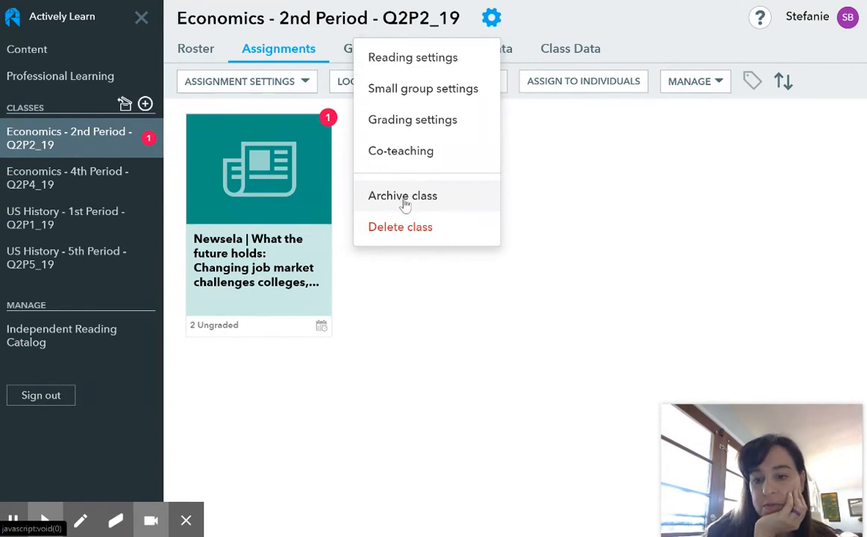
pyautogui.click(520, 196)
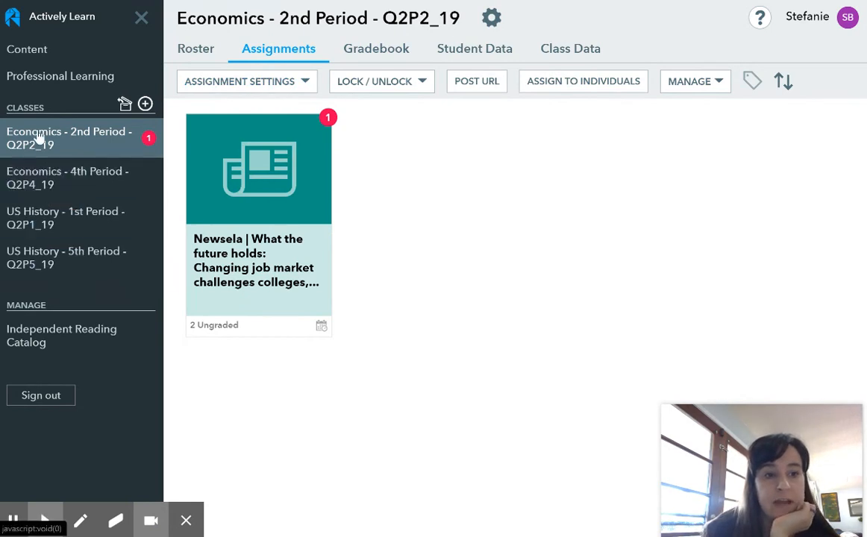
# Add a new class by importing the Demo Class course from Google Classroom with the 11th Grade level
pyautogui.click(145, 105)
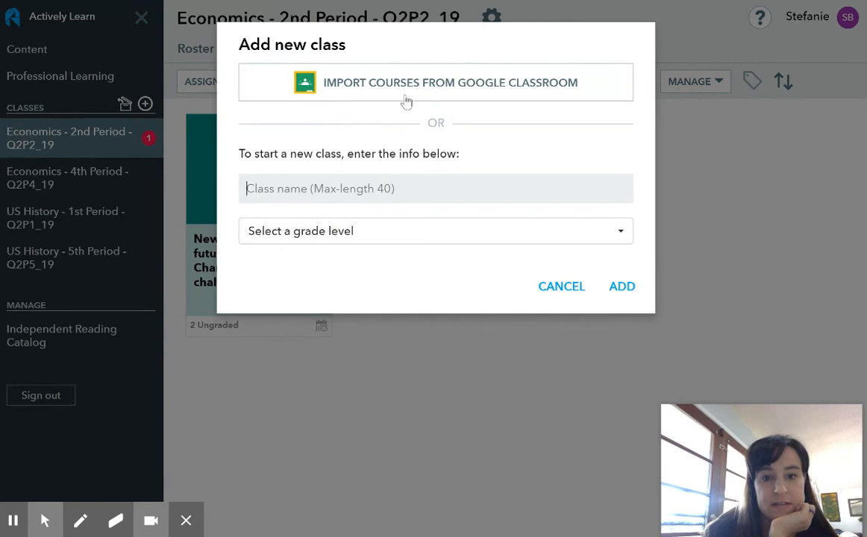
pyautogui.click(406, 97)
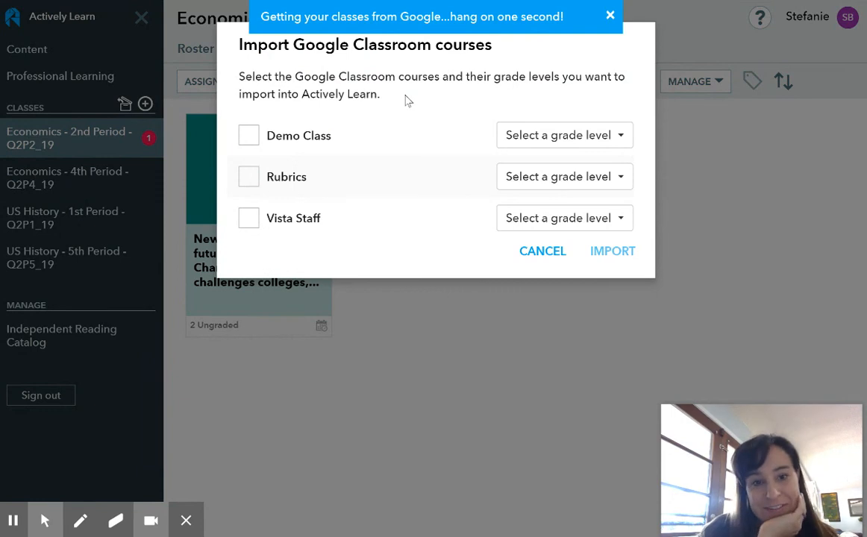
pyautogui.click(250, 138)
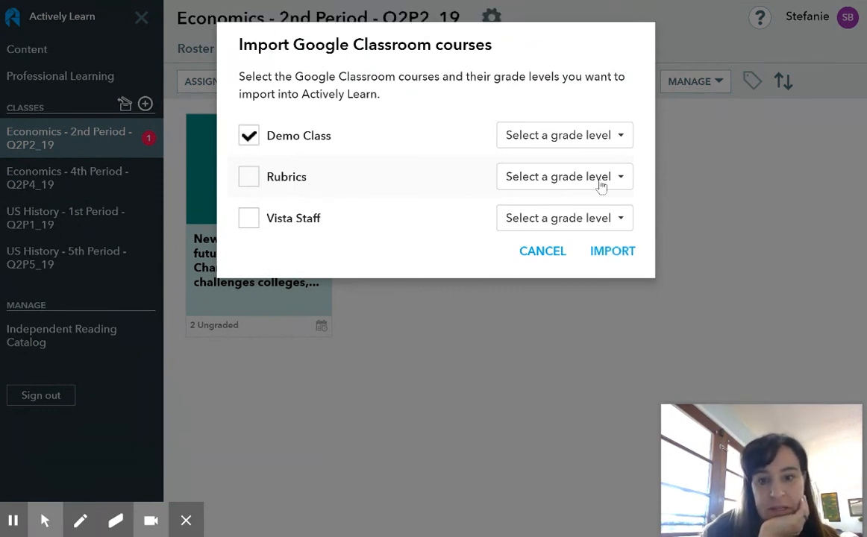
pyautogui.click(594, 138)
pyautogui.click(550, 482)
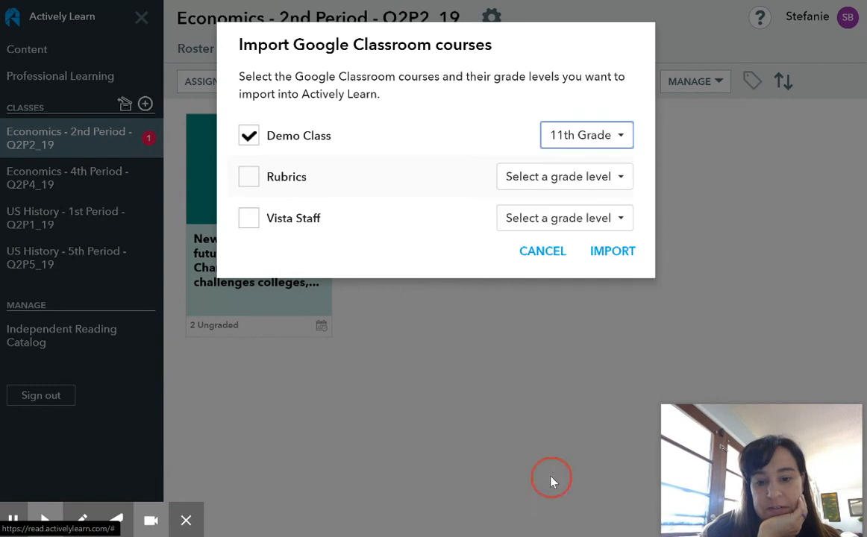
pyautogui.click(612, 257)
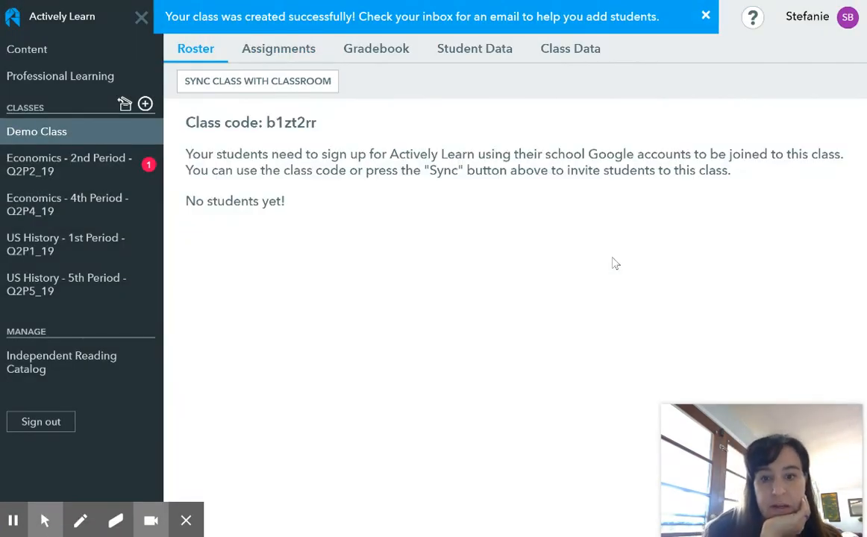
# Sync the Demo Class roster with Google Classroom and view the class's assignments and gradebook
pyautogui.click(265, 87)
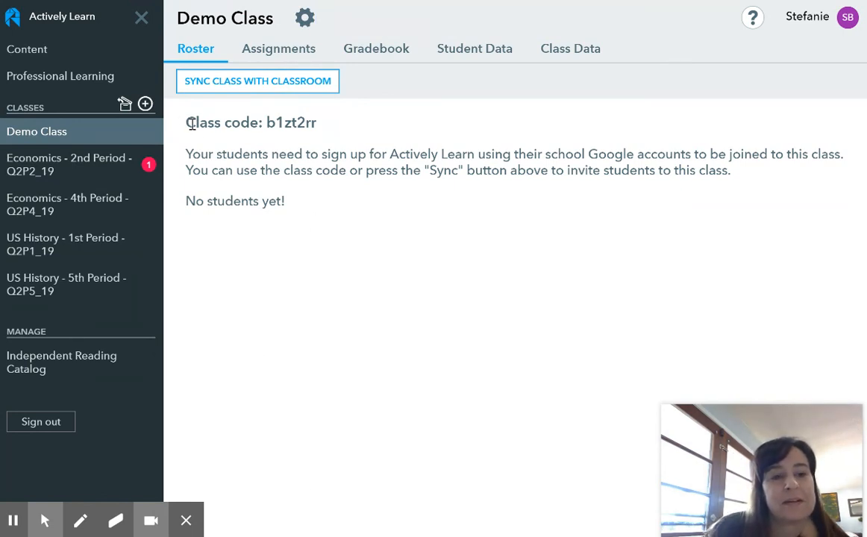
pyautogui.click(274, 55)
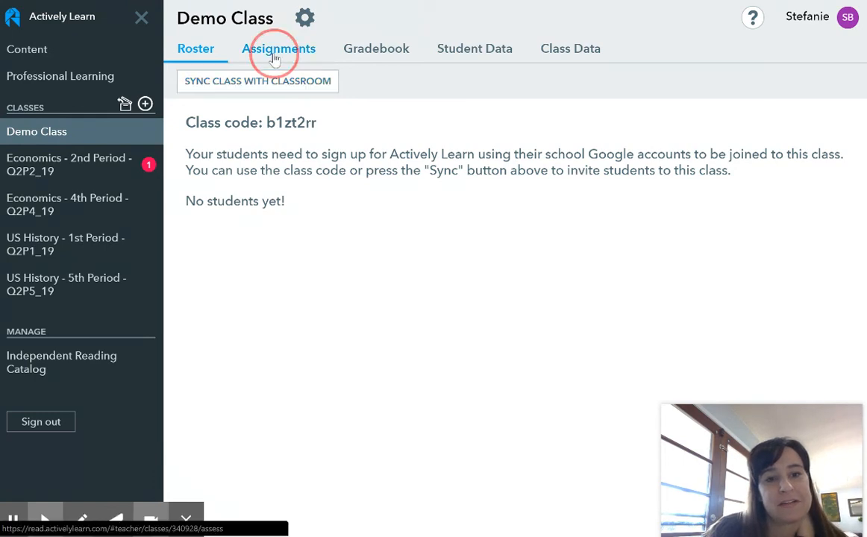
pyautogui.click(378, 45)
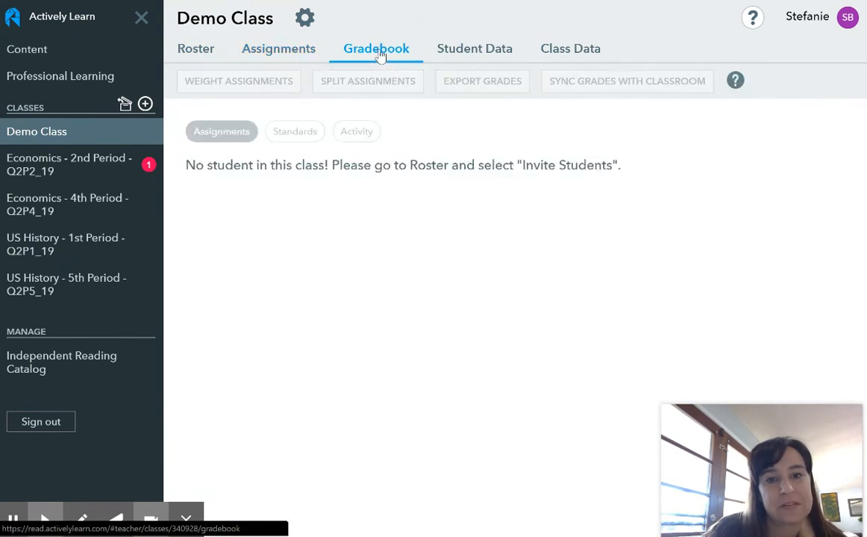